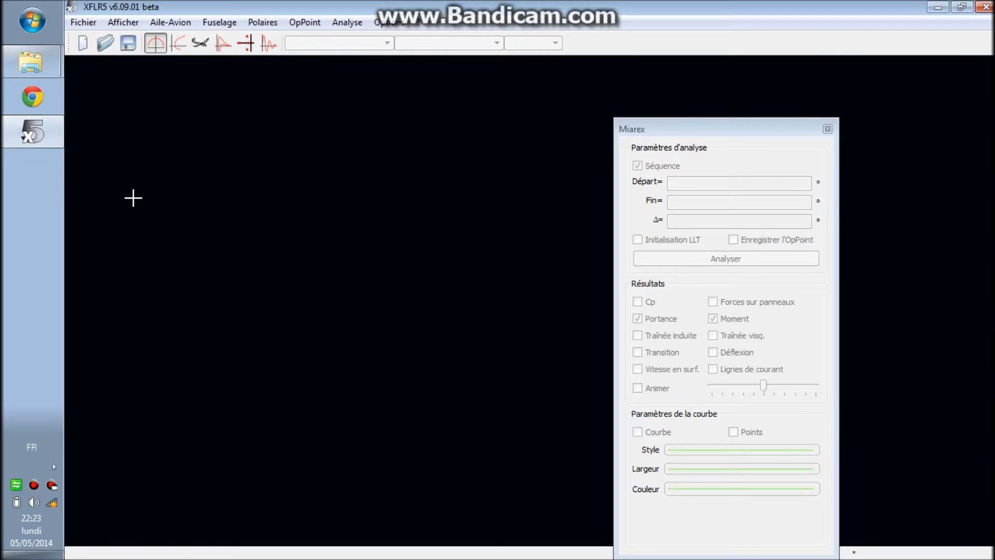
Define a new wing and assign the NACA 64-20 foil to both of its sections.
click(171, 23)
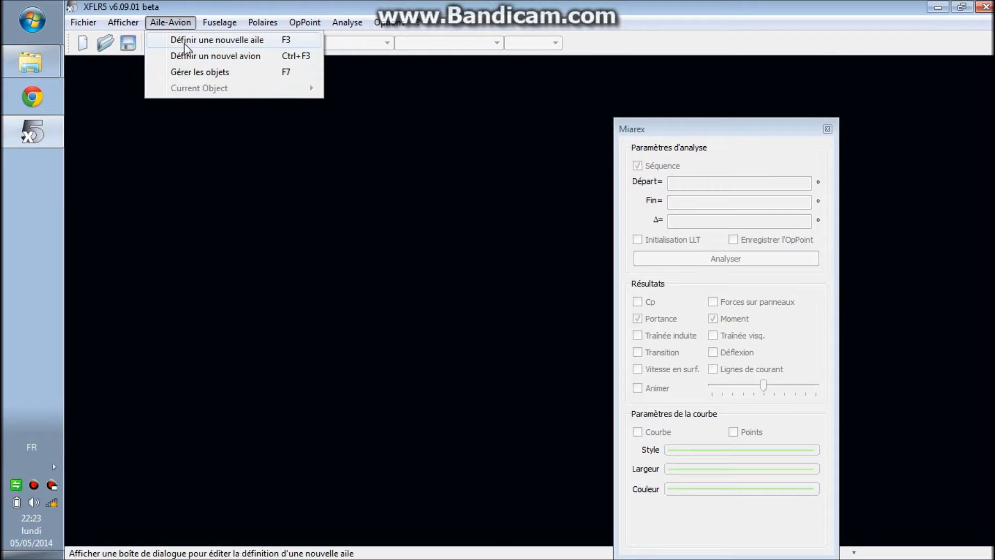
click(184, 43)
drag(254, 36, 270, 0)
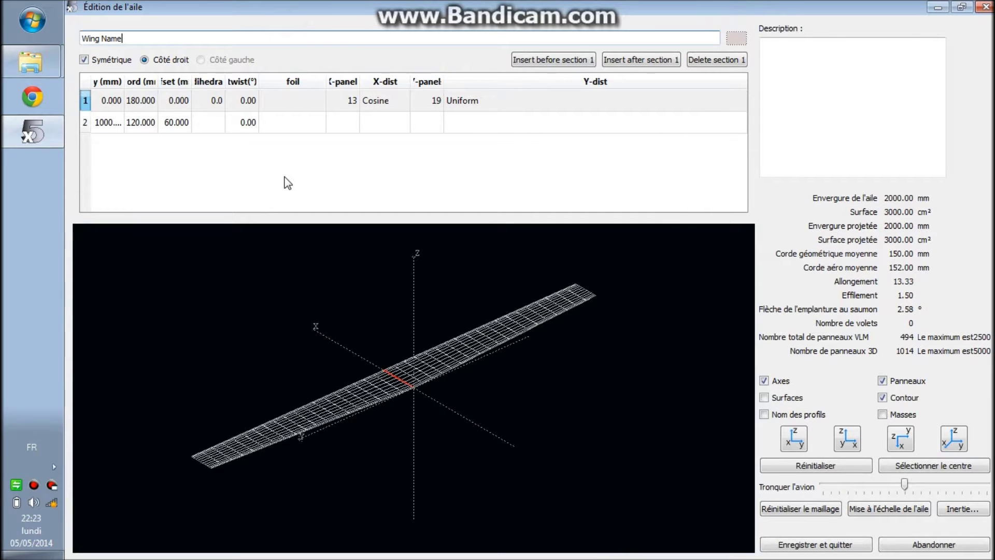
drag(418, 384, 470, 355)
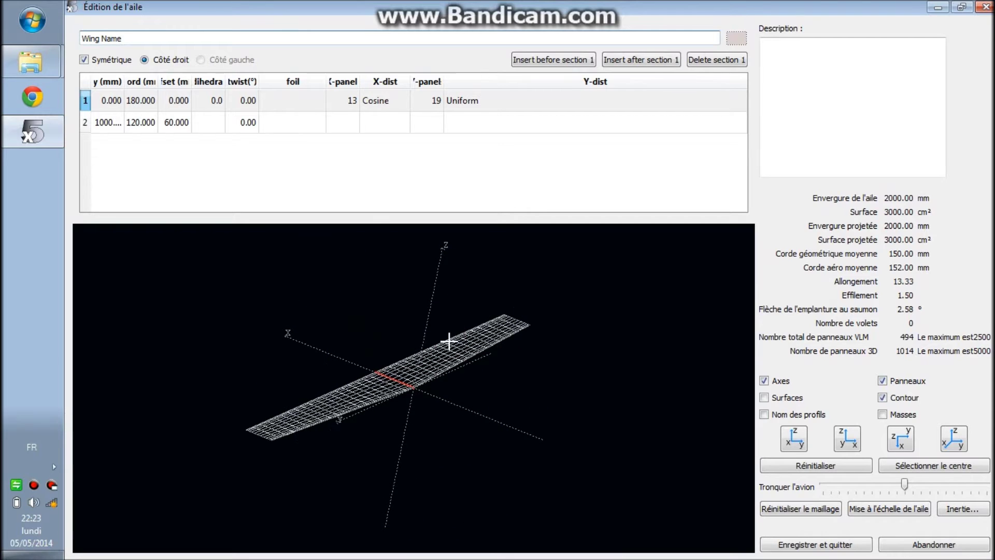
double_click(297, 98)
double_click(288, 125)
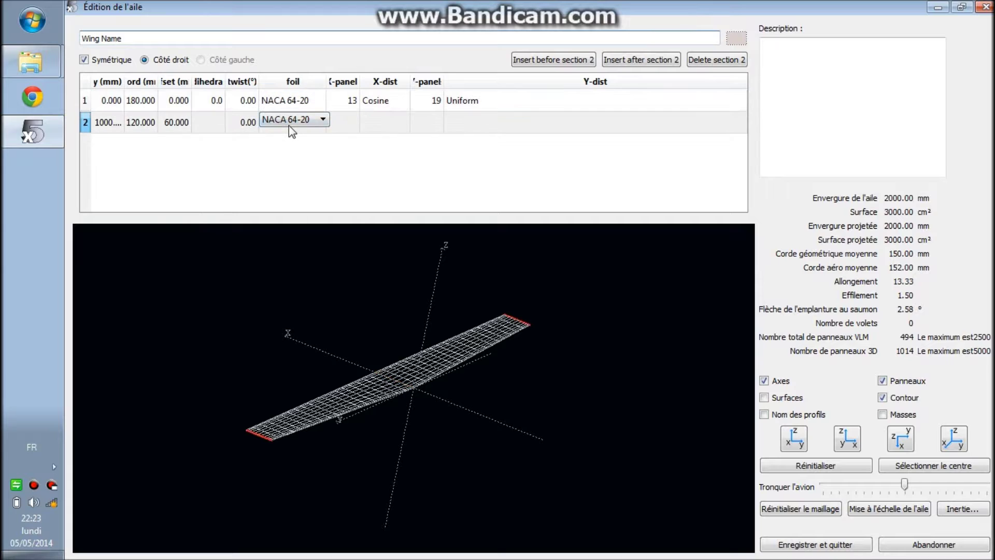
mouse_move(352, 378)
mouse_down()
mouse_move(451, 360)
mouse_move(334, 382)
mouse_up()
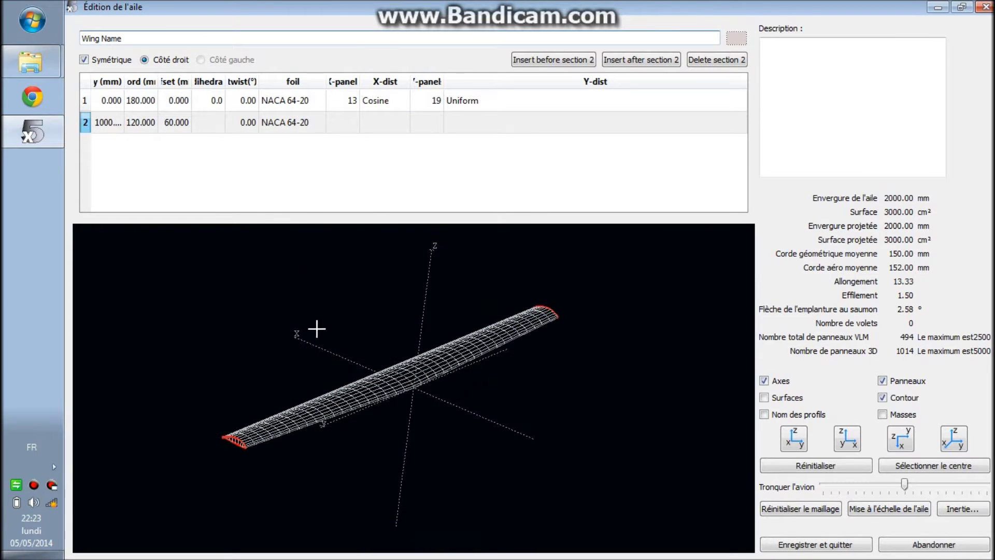
Widen the spanwise position column and set the y position of section 2 to 1200 mm.
click(124, 82)
drag(125, 82, 205, 83)
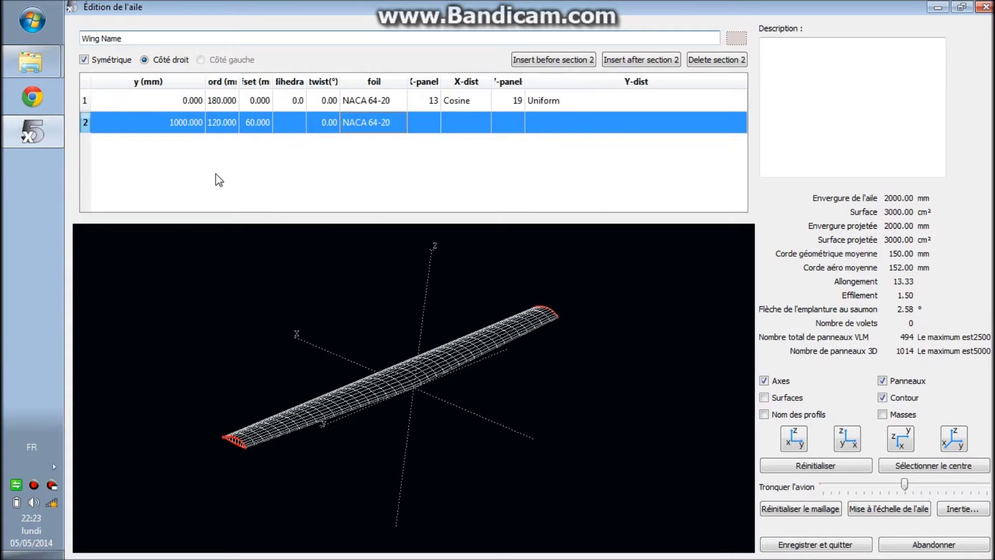
double_click(182, 123)
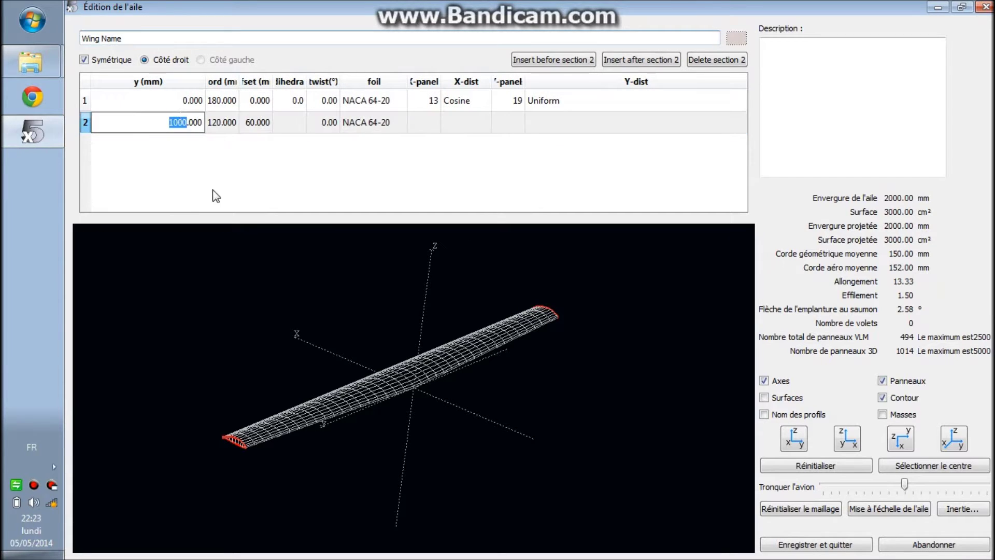
text(1200)
key(Return)
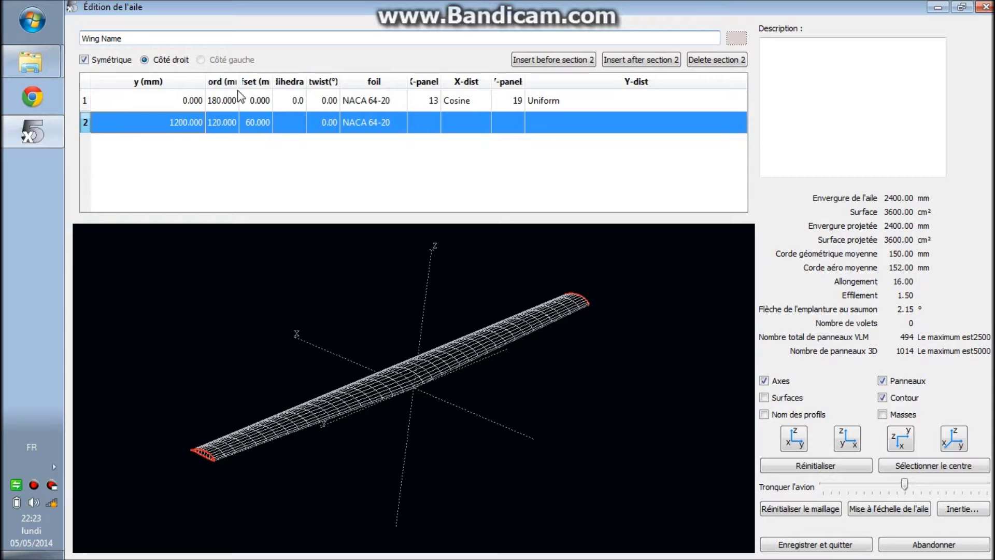
Set the wing chord to 200 mm at section 1 and 140 mm at section 2.
drag(238, 82, 309, 91)
double_click(286, 100)
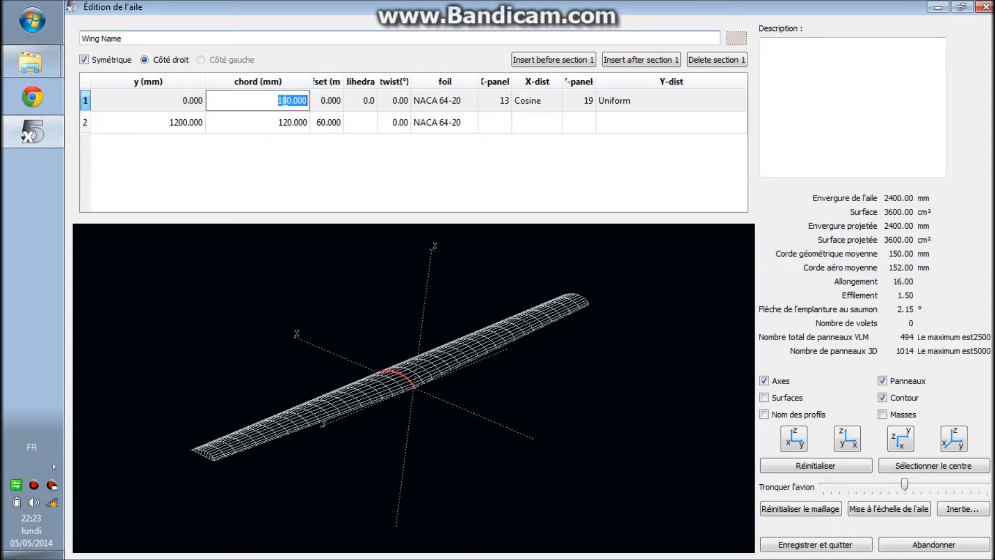
text(200)
key(Return)
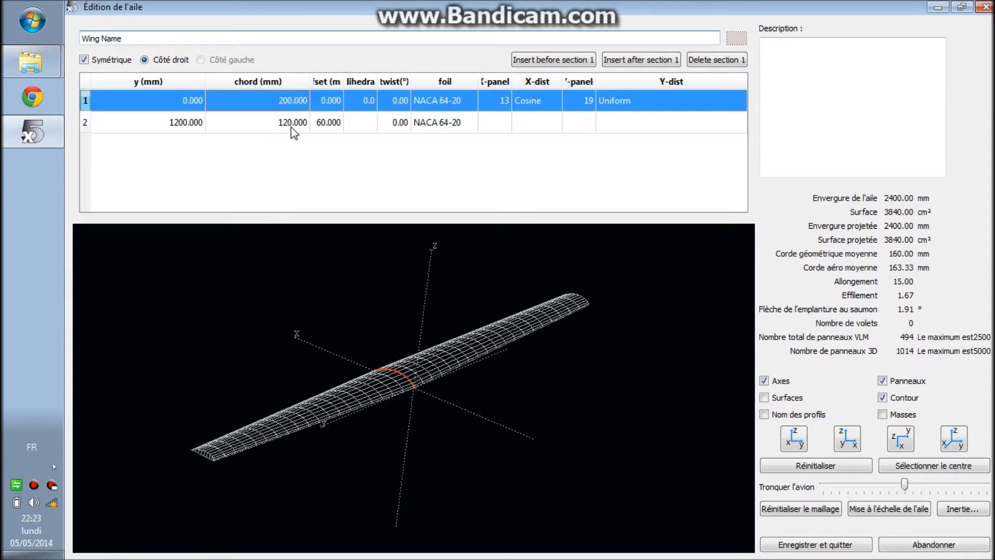
double_click(291, 123)
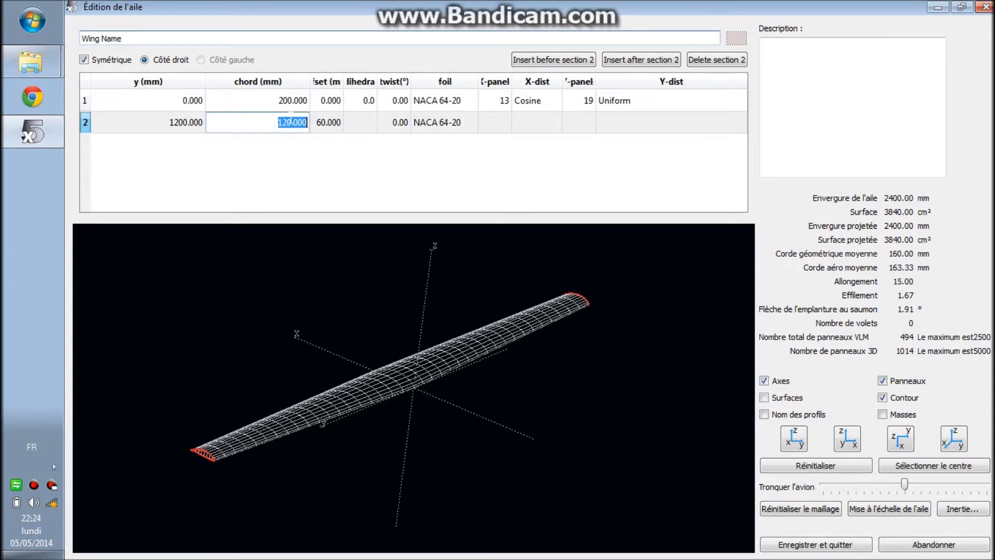
text(140)
key(Return)
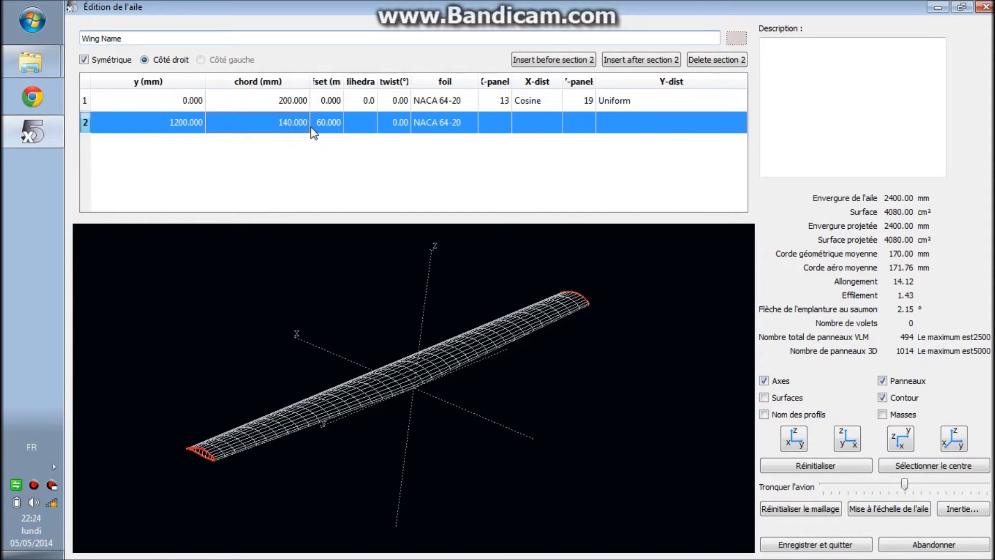
Widen the offset column and set the offset of section 2 to 200 mm.
drag(344, 83, 397, 92)
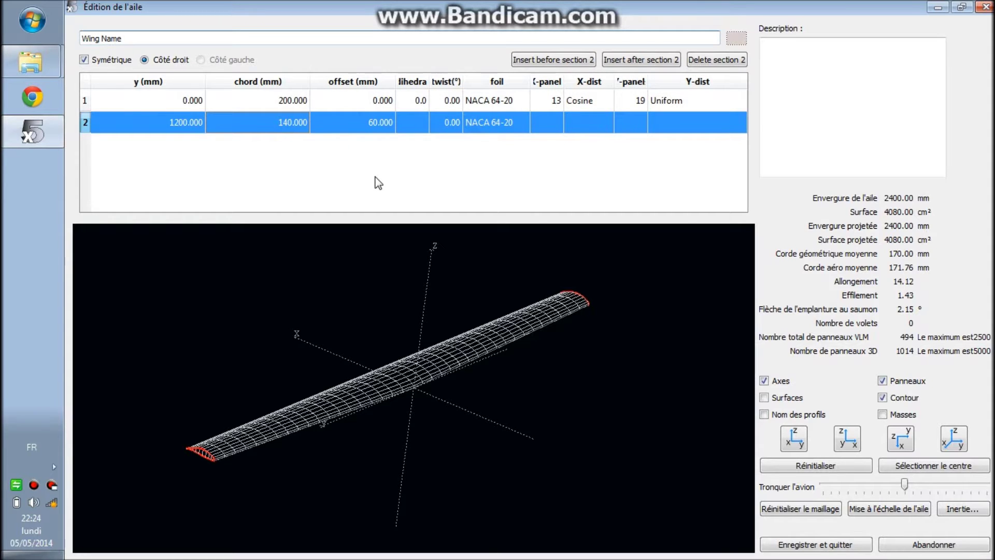
double_click(382, 122)
double_click(369, 122)
text(200)
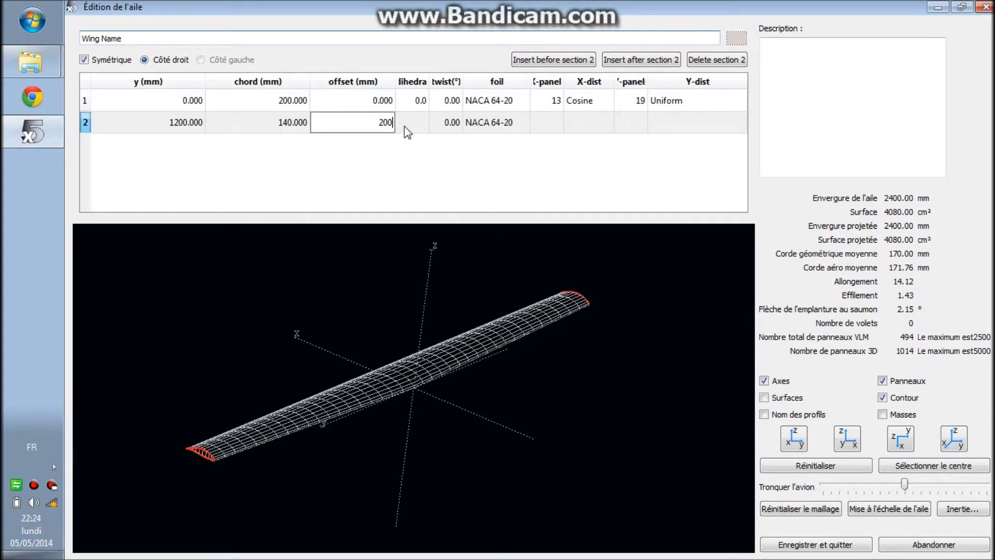
key(Return)
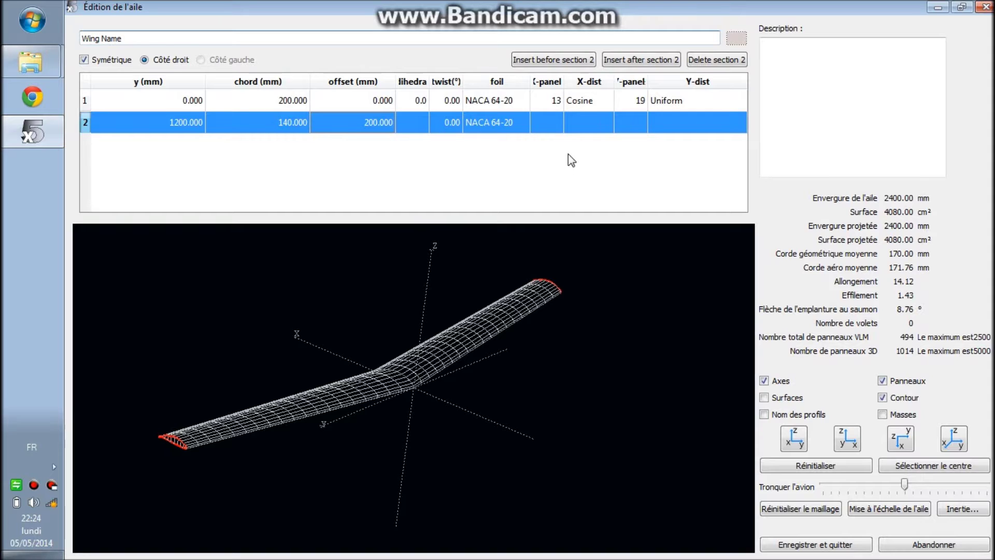
Insert a section before section 2 and set the wingtip section's offset to 300 mm.
click(547, 61)
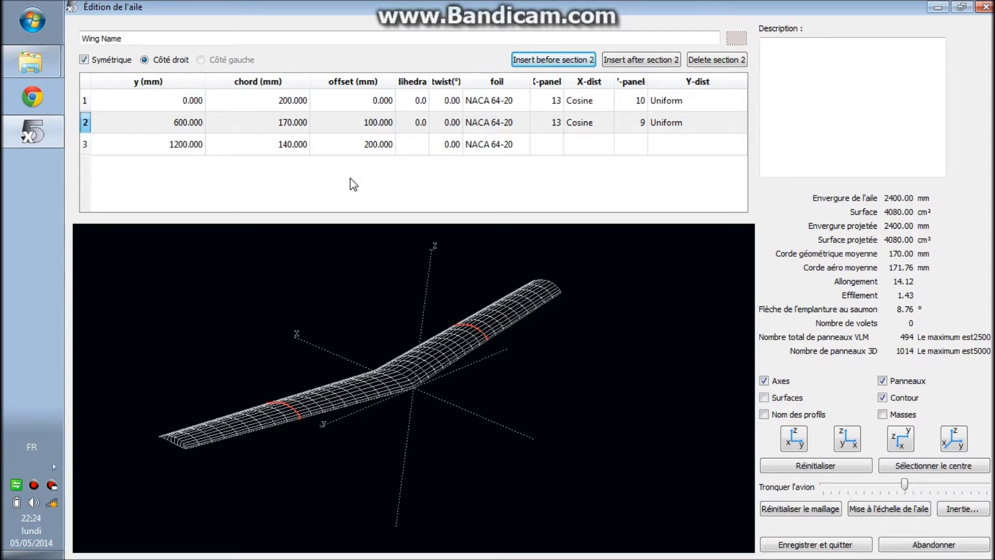
double_click(382, 145)
text(300)
key(Return)
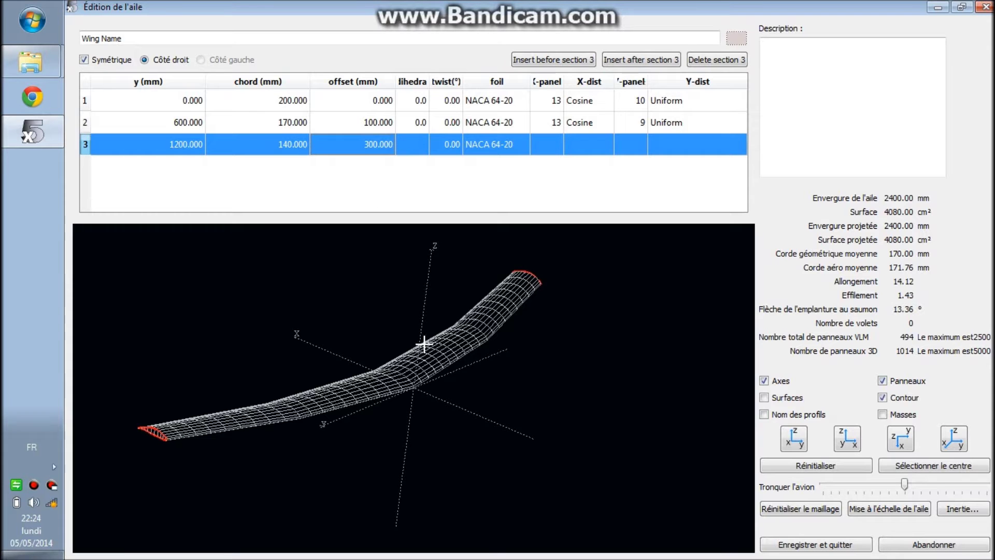
drag(415, 392, 342, 422)
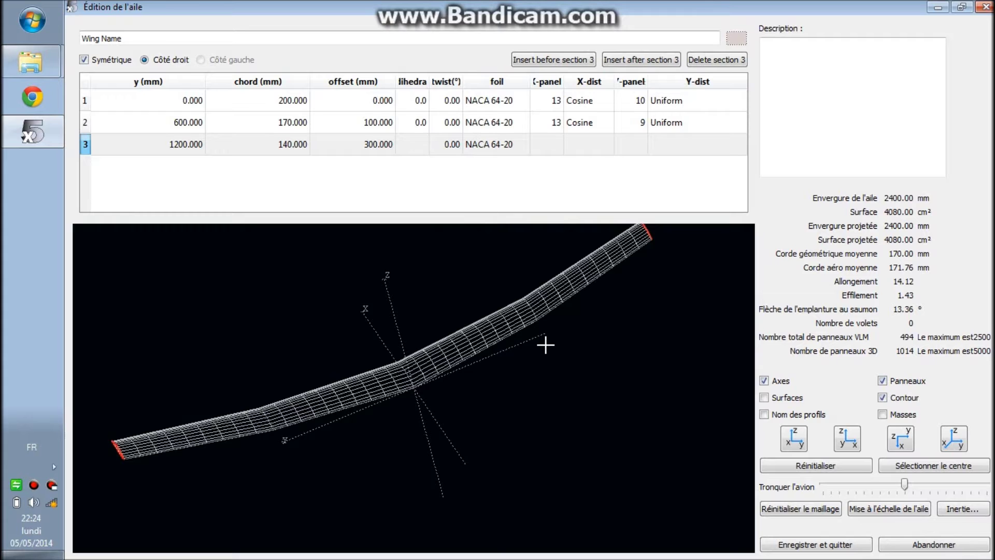
drag(493, 387, 539, 342)
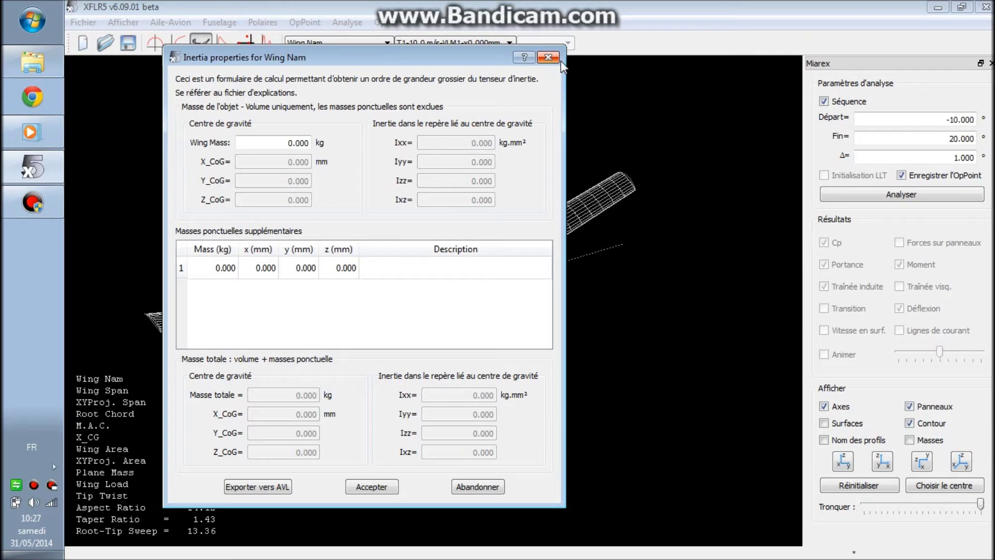
Leave the inertia properties and define an inviscid polar analysis using 3D Panels with a plane mass of 3 kg.
key(Escape)
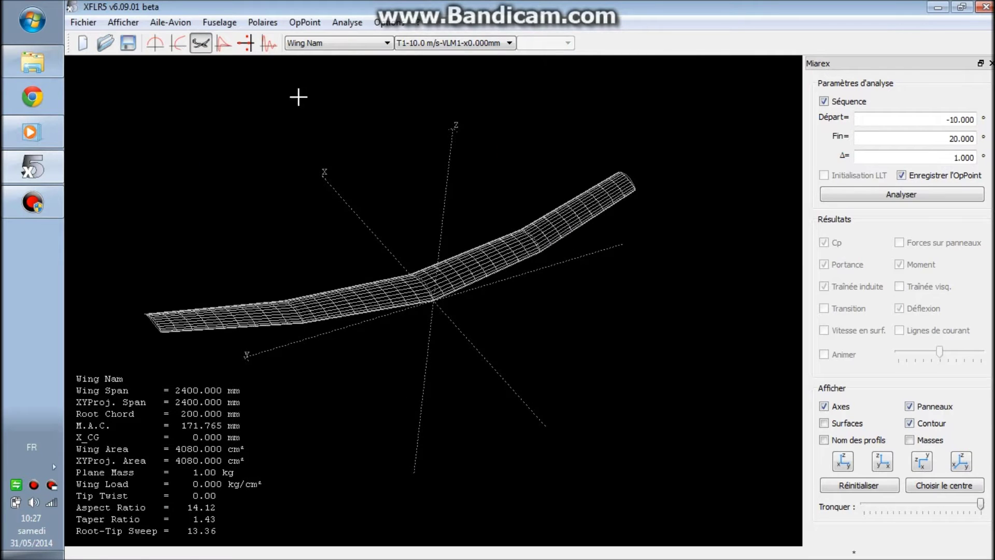
click(262, 22)
click(286, 40)
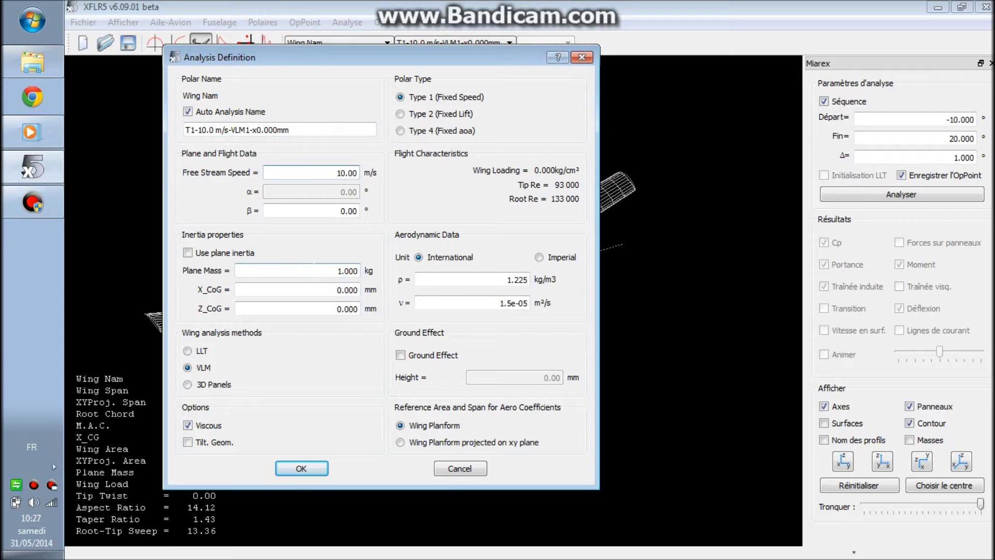
drag(336, 271, 381, 268)
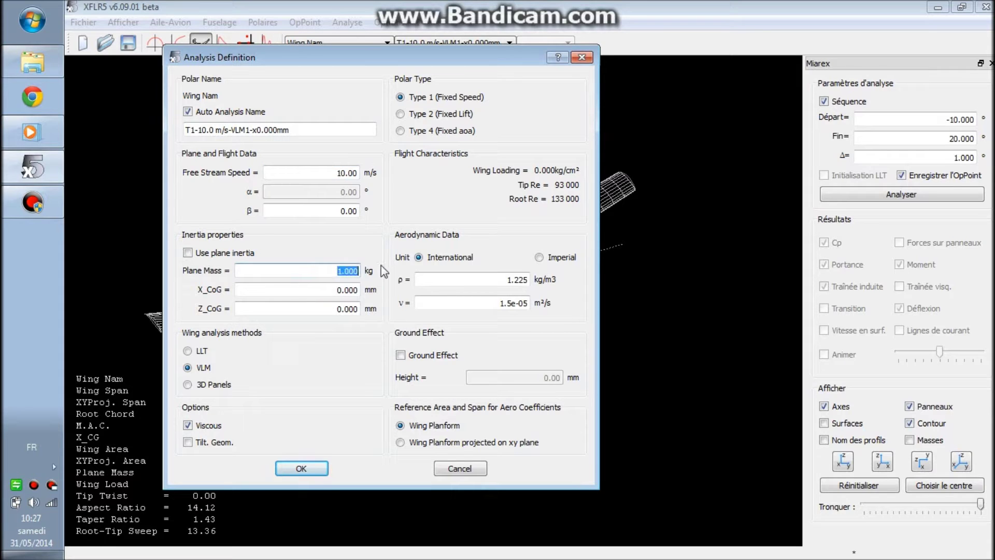
text(3.000)
click(186, 385)
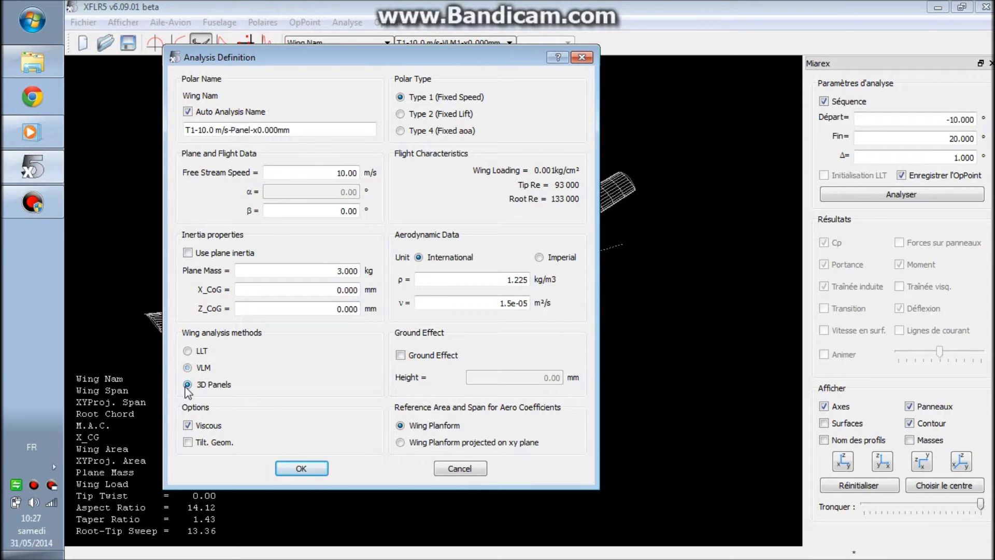
click(188, 426)
click(317, 469)
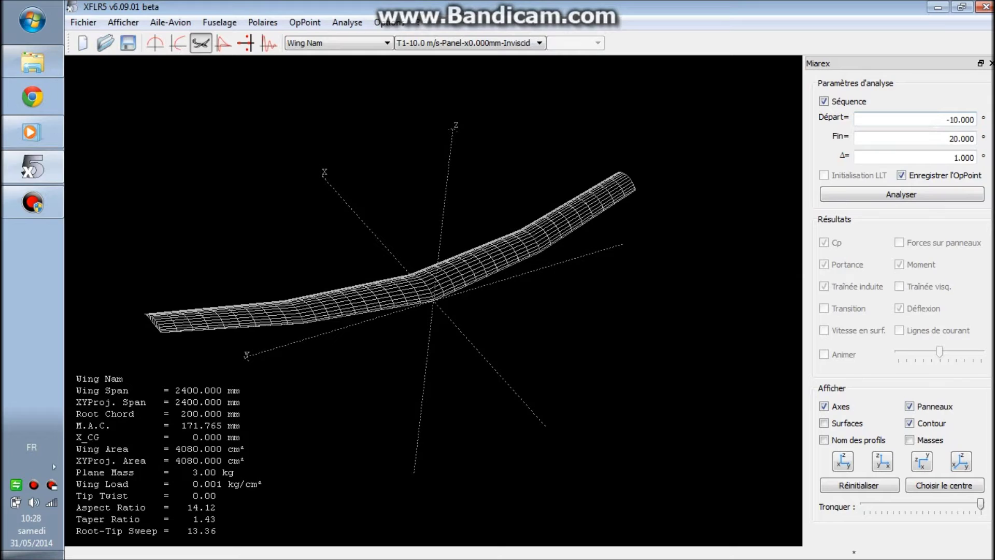
Run the wing analysis as a sequence from -10° to 20° in 1° increments.
double_click(928, 123)
key(Tab)
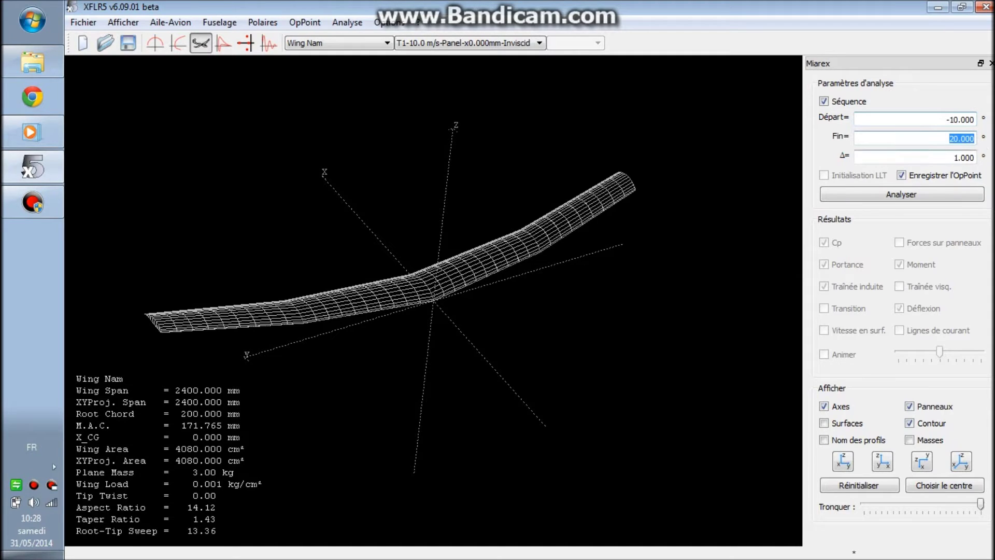
click(933, 198)
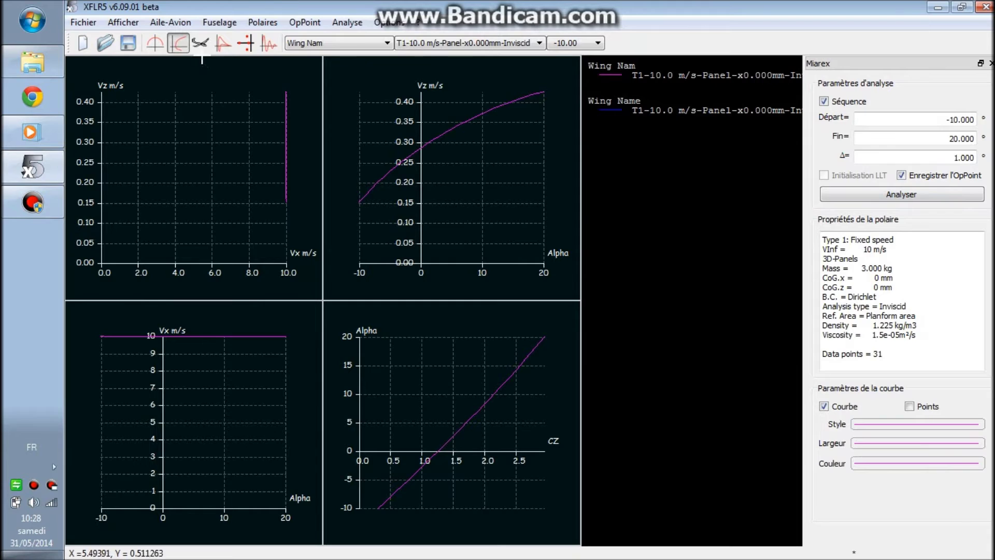
Show the wing in 3D at the 10° operating point and inspect the pressure distribution from several angles.
click(201, 50)
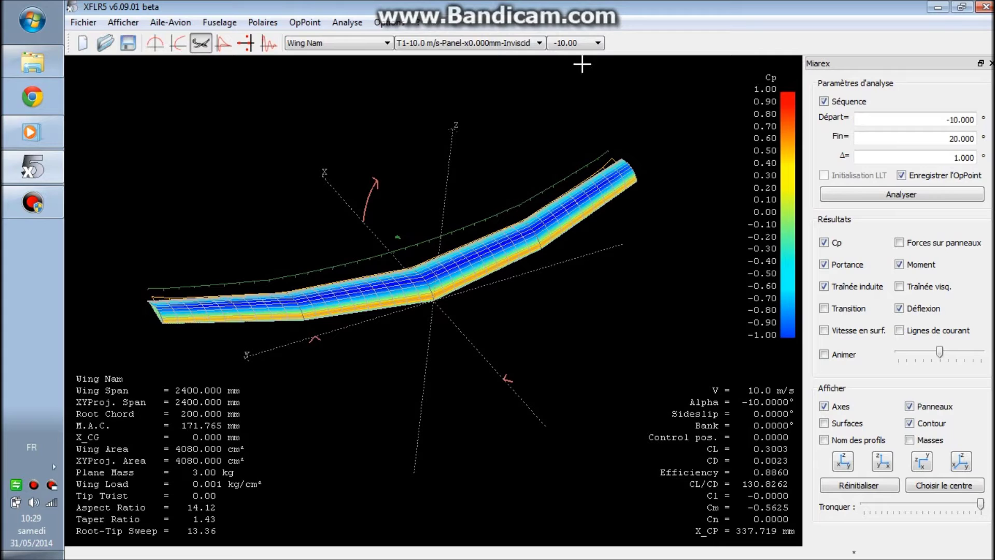
click(588, 45)
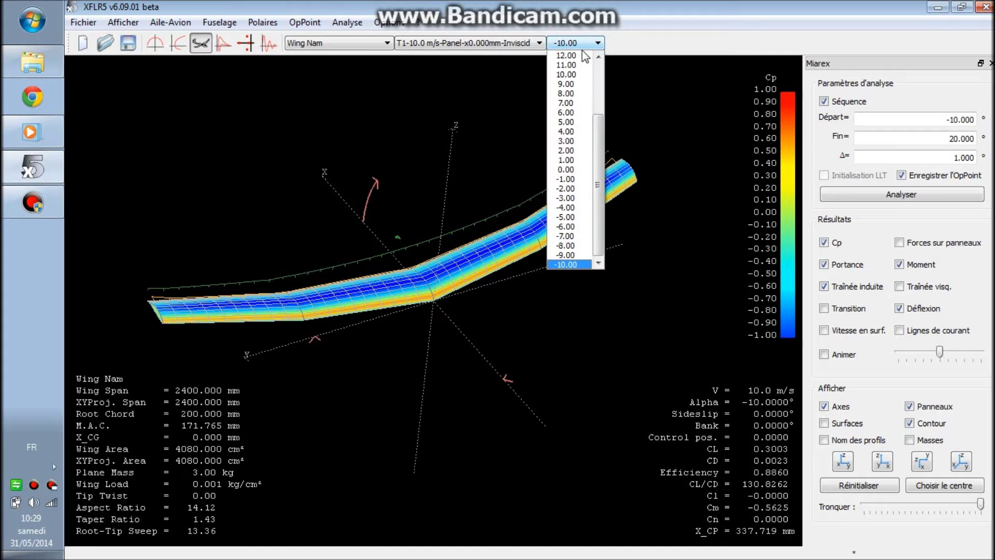
click(566, 74)
drag(467, 310, 439, 145)
drag(442, 147, 494, 300)
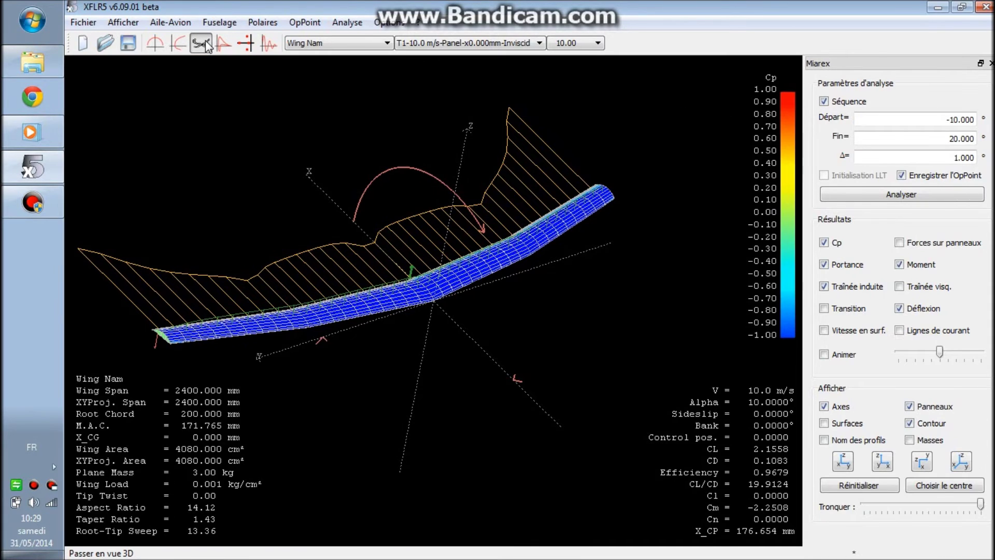
Display the forces on the panels and switch to the -4° operating point.
click(899, 242)
drag(445, 242, 409, 156)
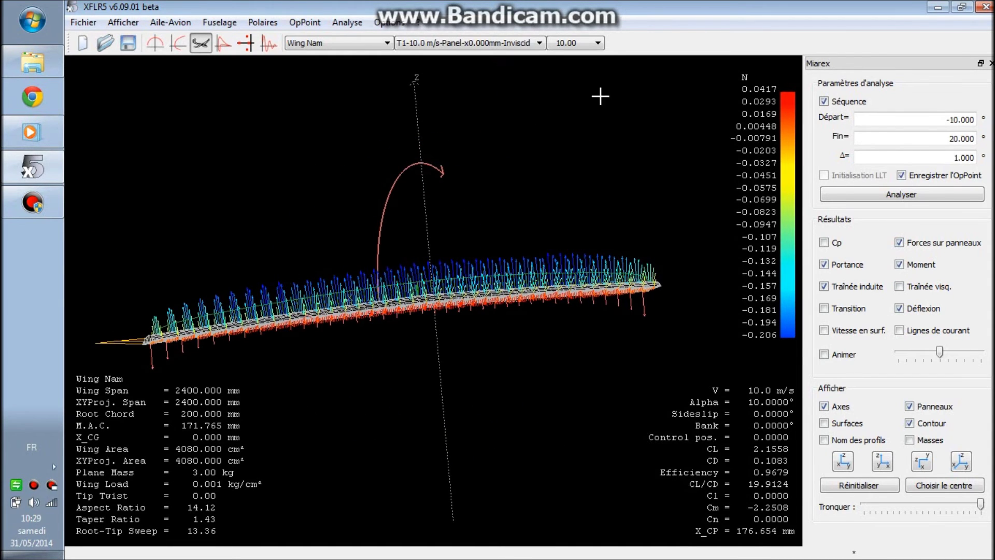
click(595, 46)
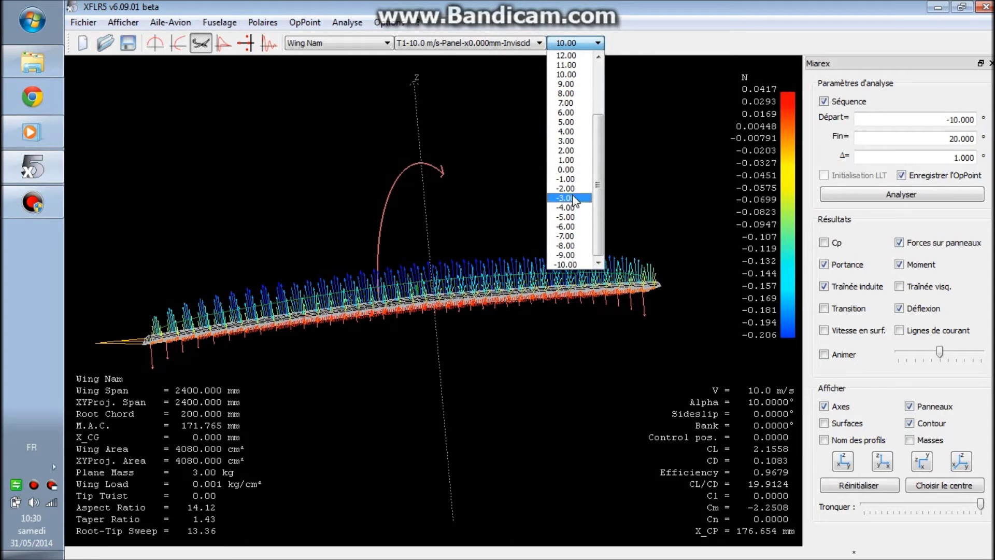
click(565, 211)
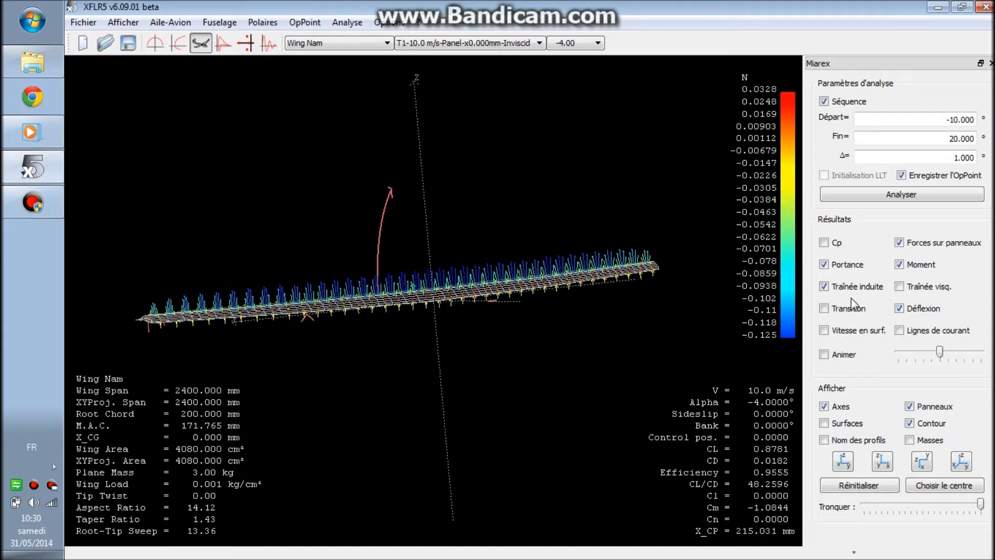
Animate the panel forces through the operating points, inspect the wing from another angle, and stop the animation.
click(824, 287)
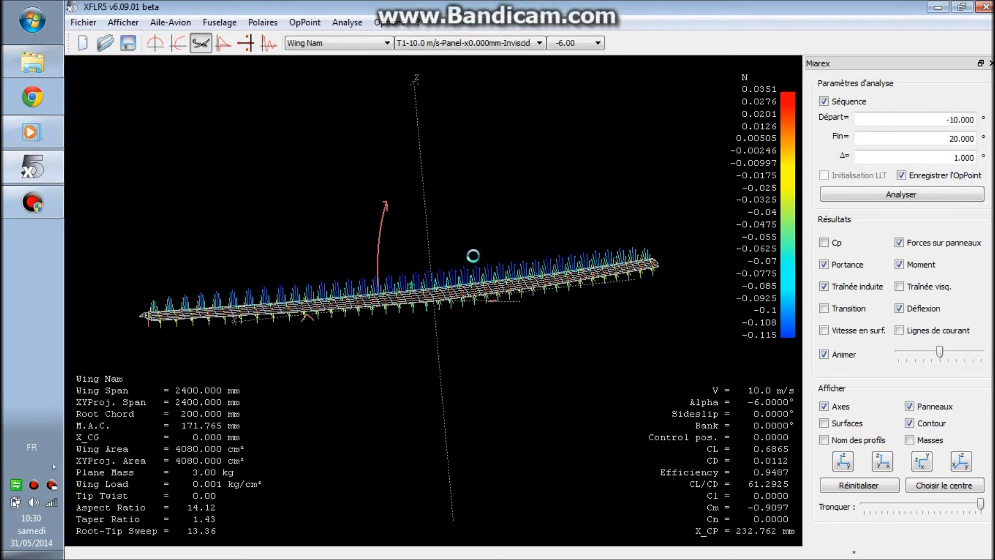
drag(456, 191, 464, 216)
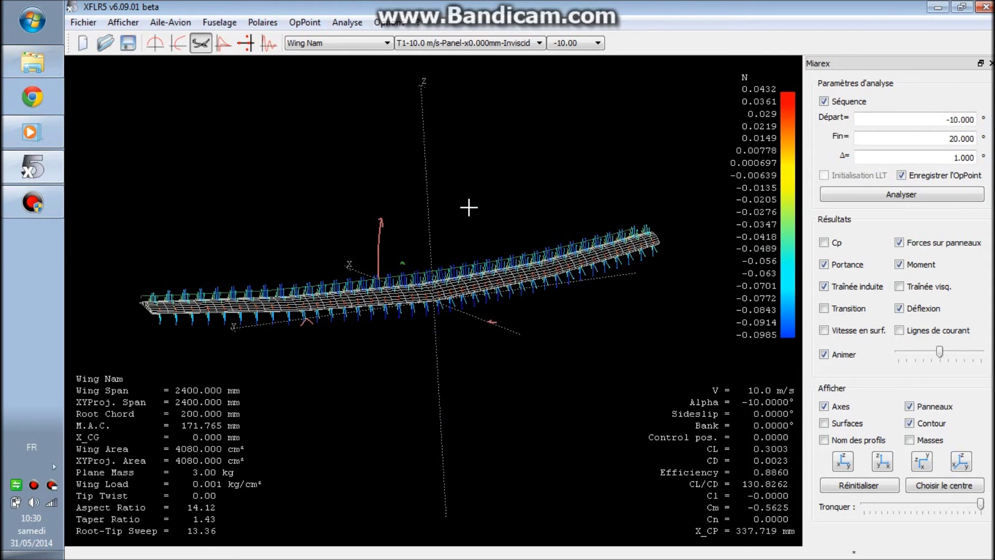
click(823, 354)
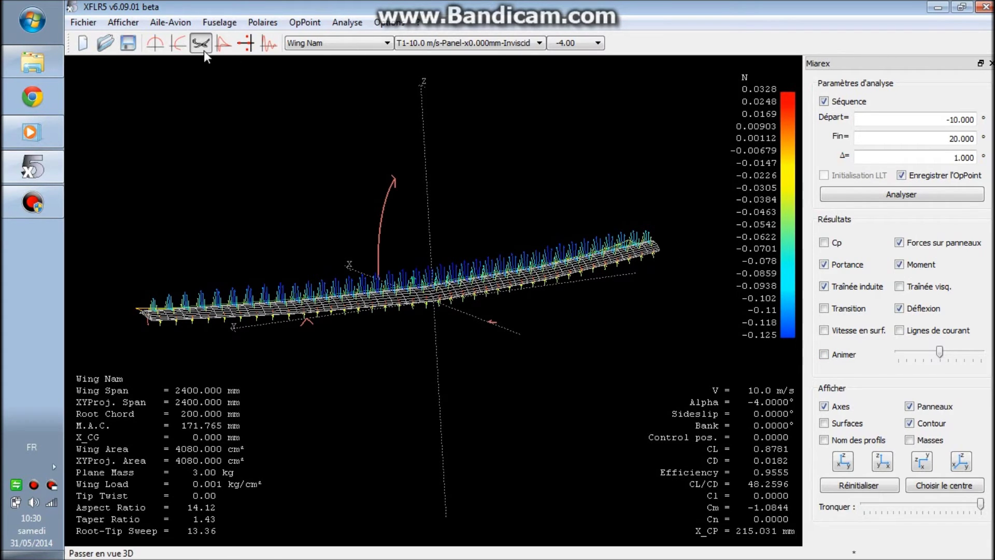
View the wing's polar graphs, shift the Vz versus Alpha curve within its graph, and dismiss the inertia properties form.
click(178, 43)
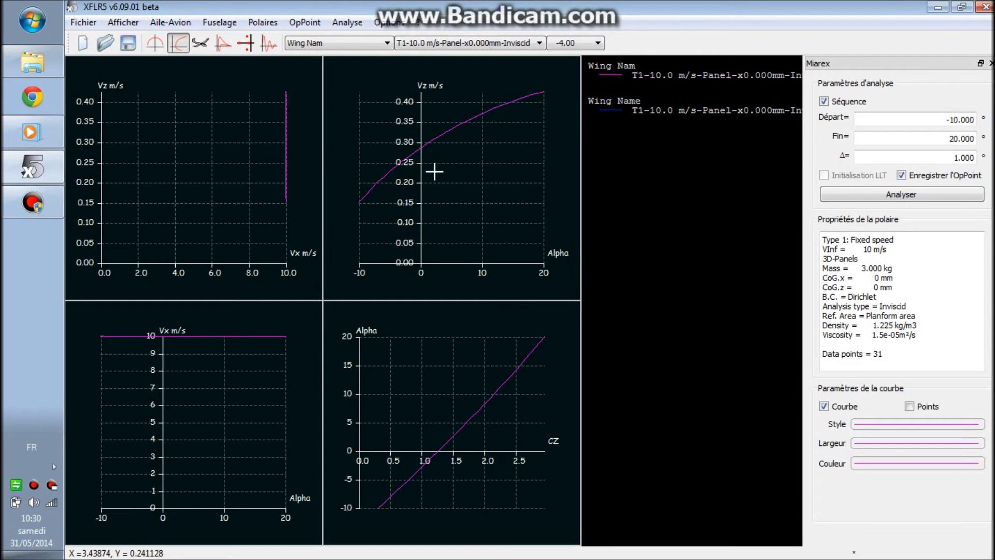
drag(466, 150, 443, 180)
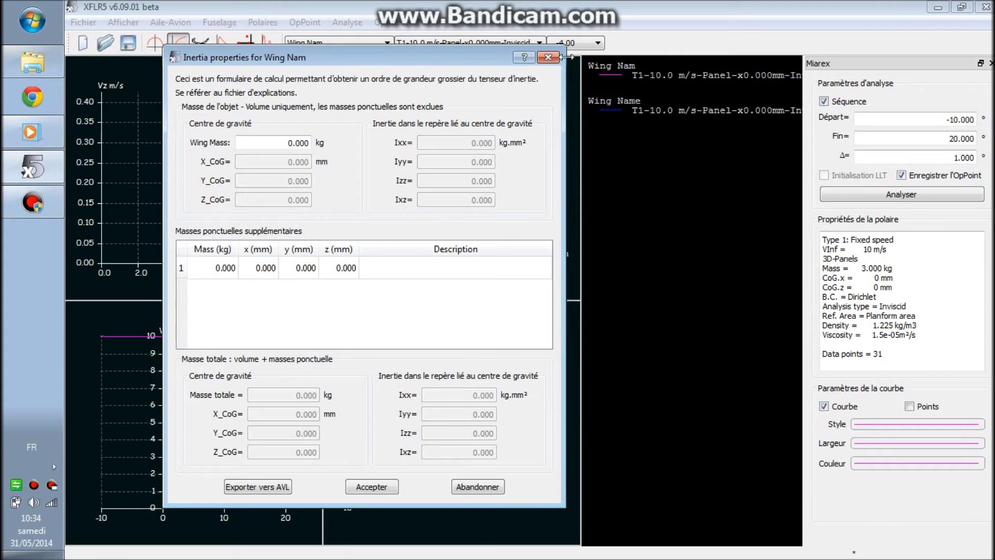
click(547, 57)
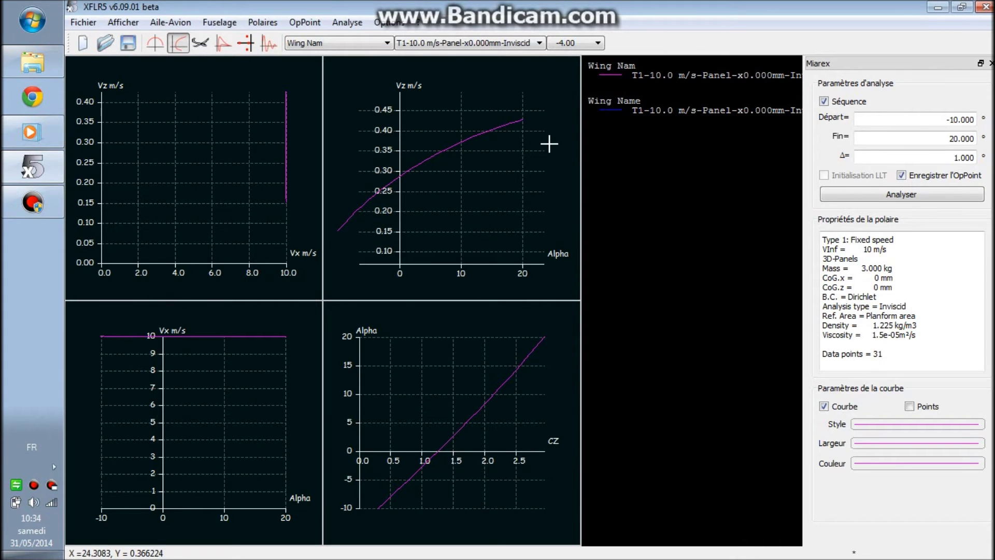
Define a Type 2 (Fixed Lift) 3D-panel analysis for the wing and run it over the -10° to 20° sequence.
click(263, 22)
click(284, 38)
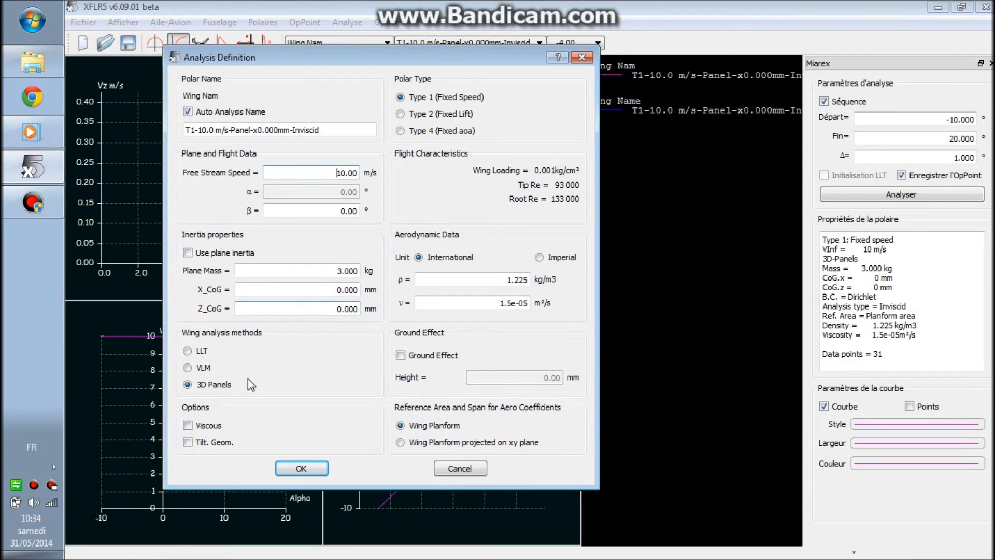
click(401, 114)
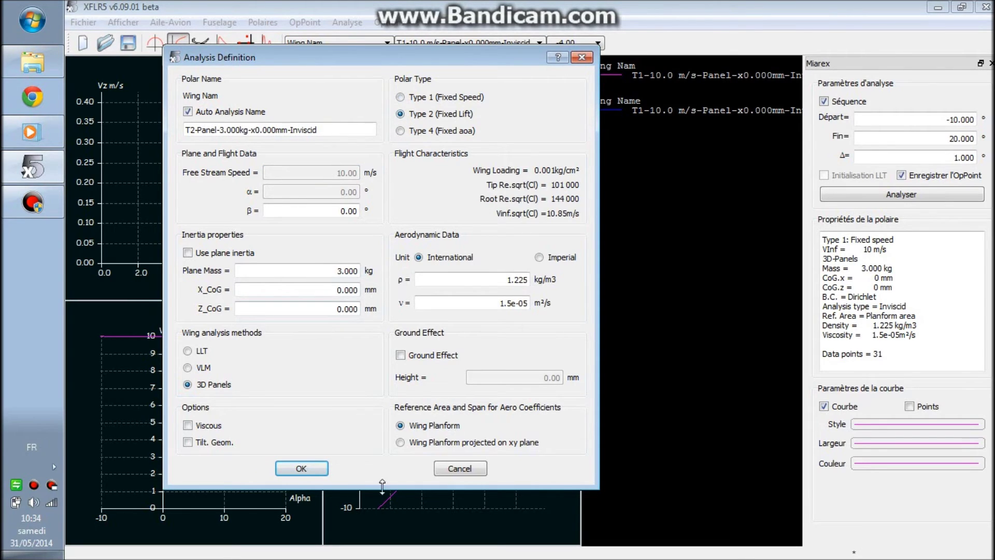
click(315, 474)
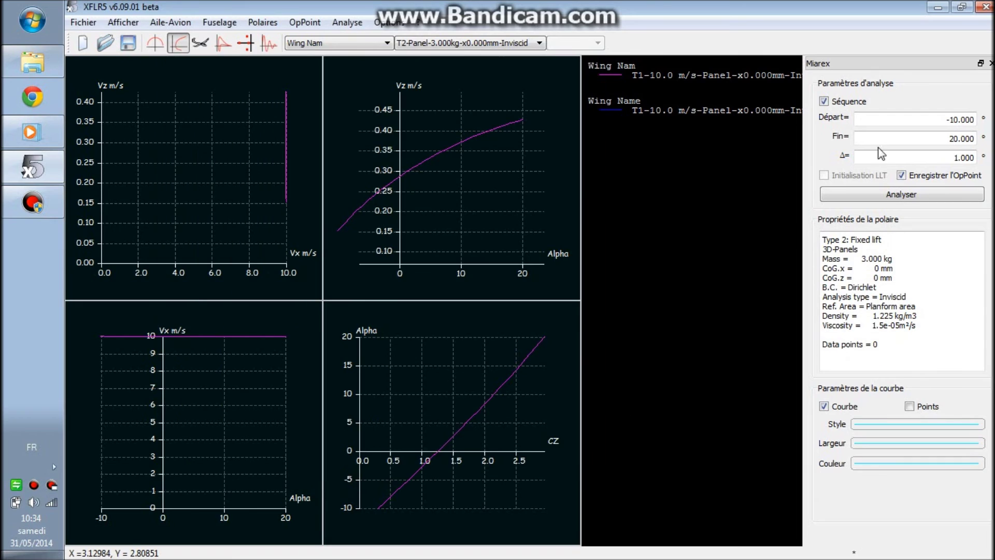
click(905, 196)
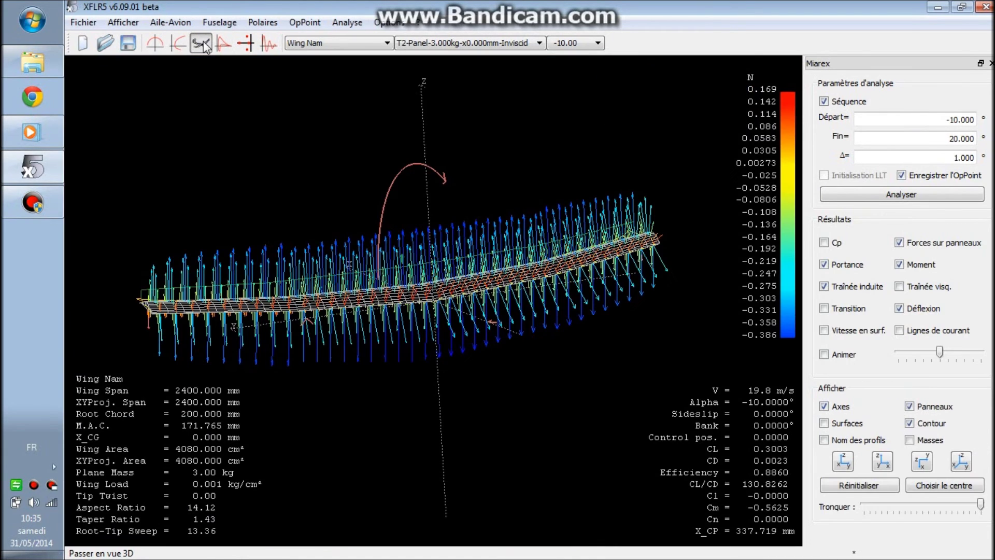
Show the wing in 3D with its Cp distribution and switch to the 9° operating point.
click(200, 43)
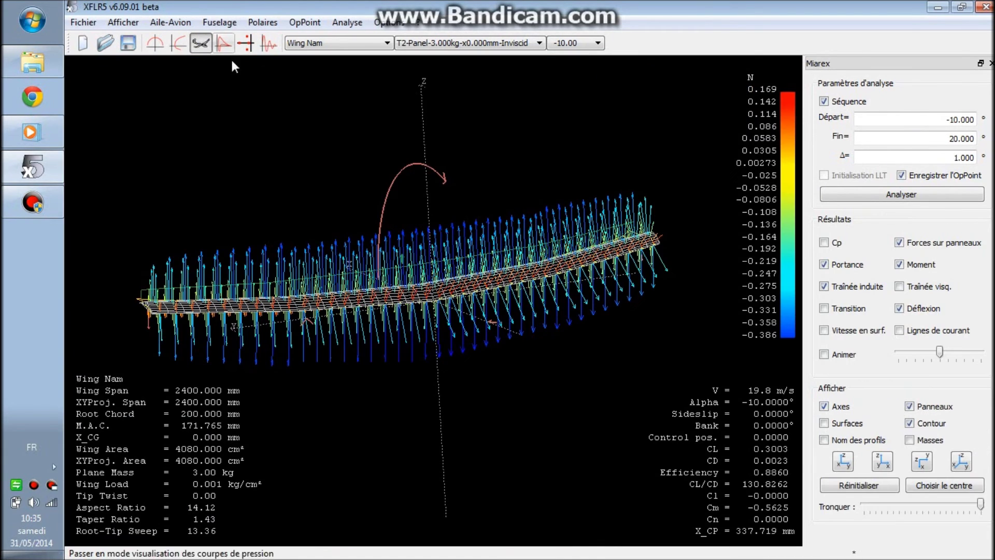
click(824, 243)
mouse_move(442, 210)
mouse_down()
mouse_move(452, 225)
mouse_move(459, 333)
mouse_move(456, 179)
mouse_move(467, 118)
mouse_move(440, 238)
mouse_move(445, 228)
mouse_up()
click(594, 47)
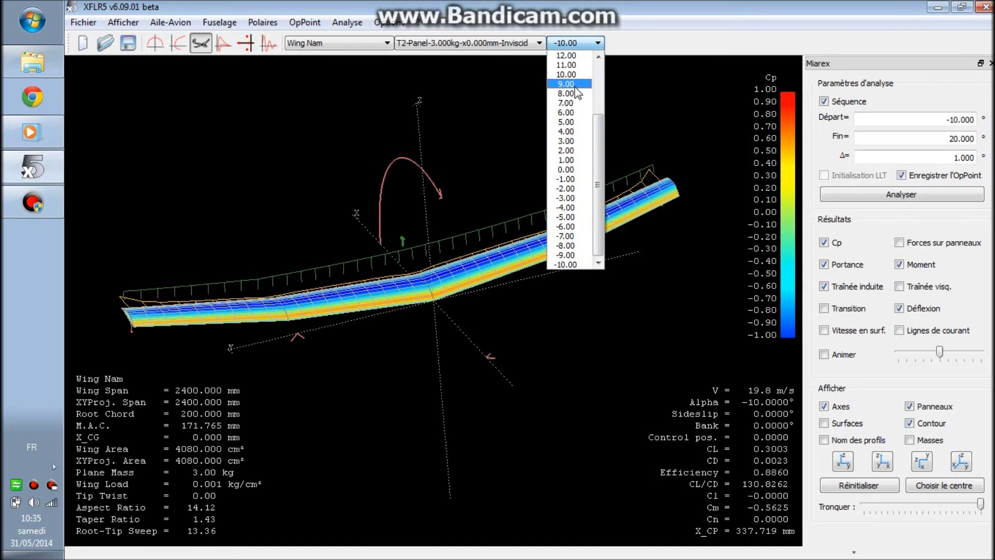
click(573, 85)
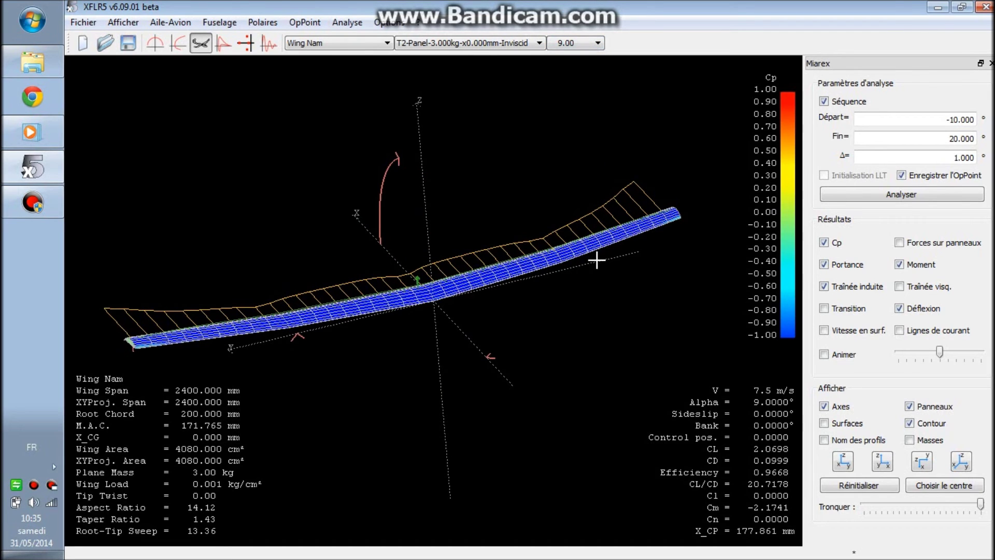
Inspect the panel forces on the wing, then replace them with the streamlines and surface velocities in the 3D view.
click(900, 242)
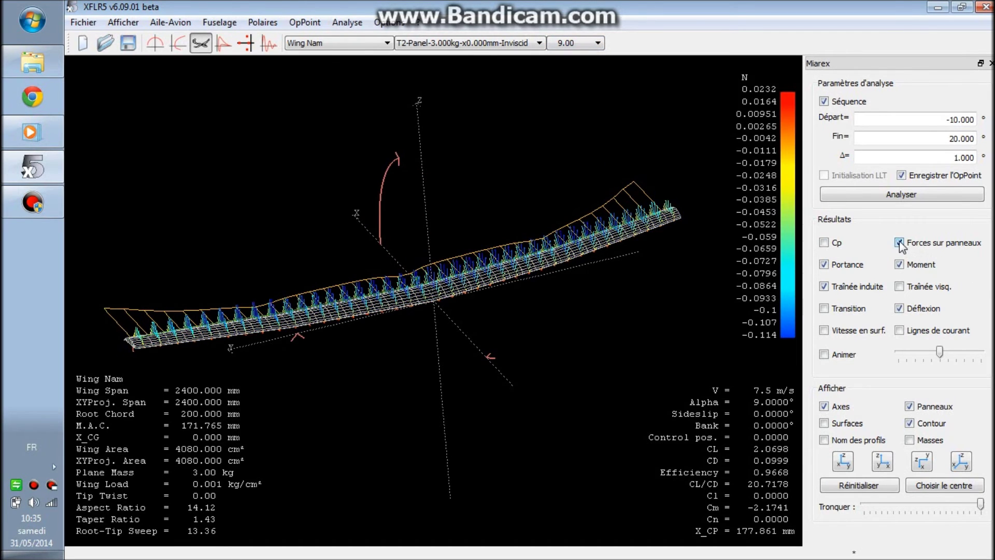
click(900, 243)
click(899, 330)
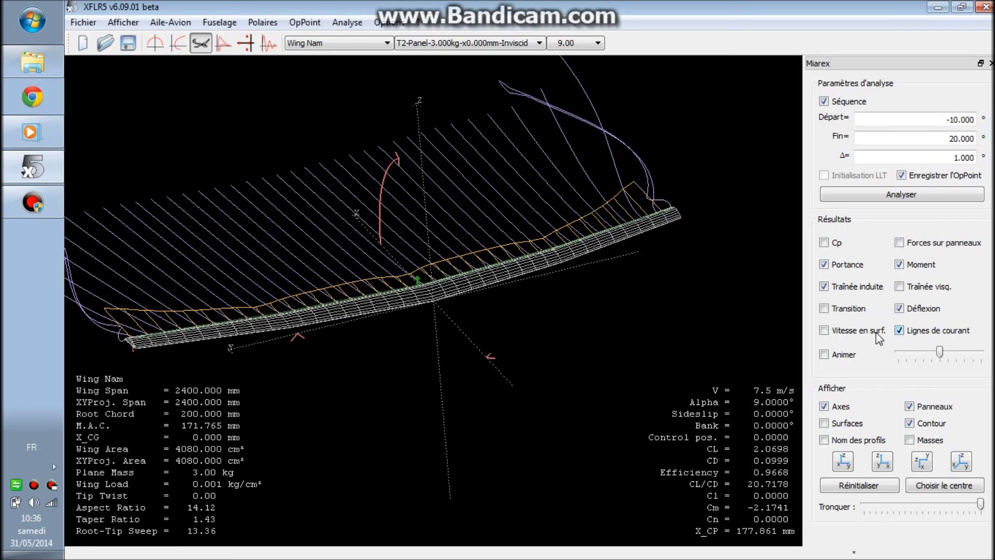
click(826, 331)
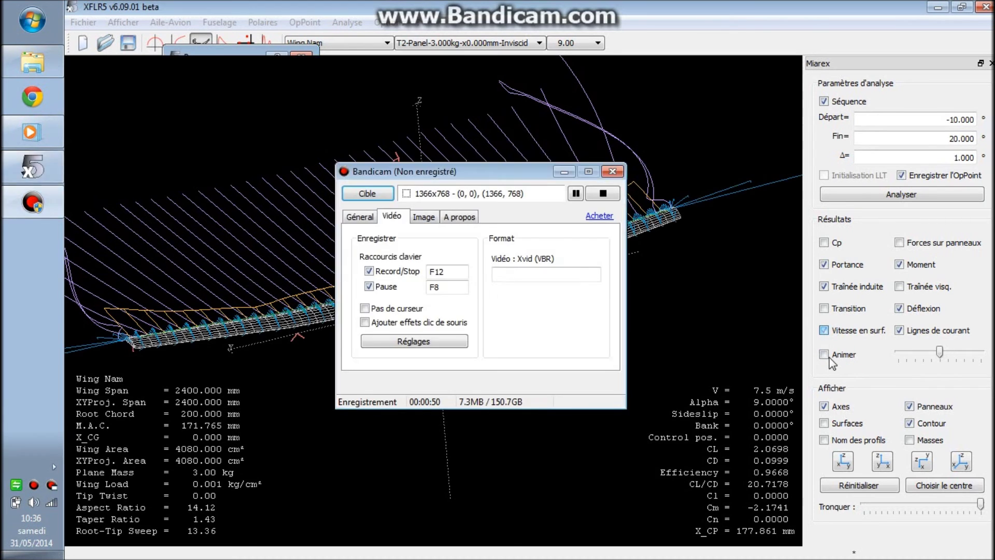
click(178, 43)
click(203, 40)
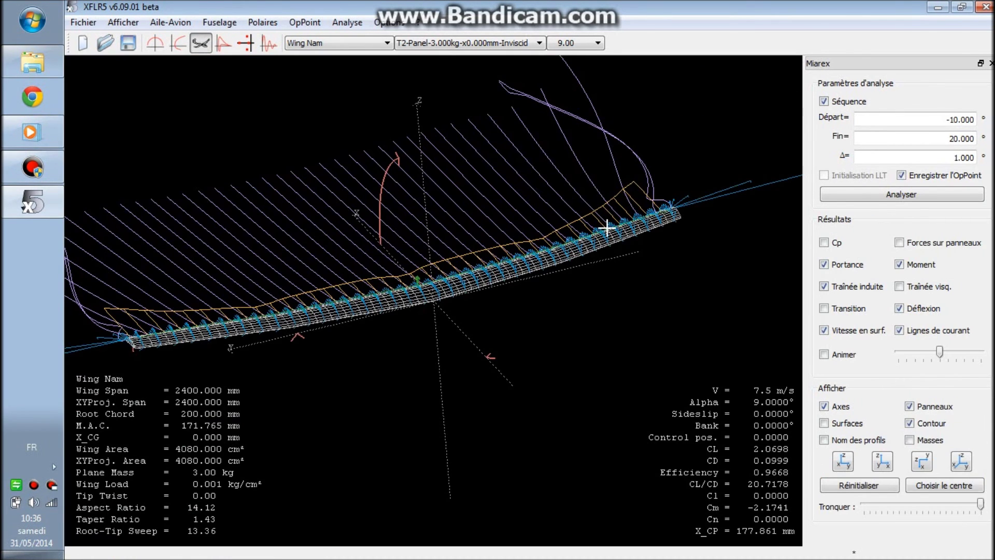
Display the Cp distribution on the wing again and hide the surface velocities and streamlines.
click(824, 243)
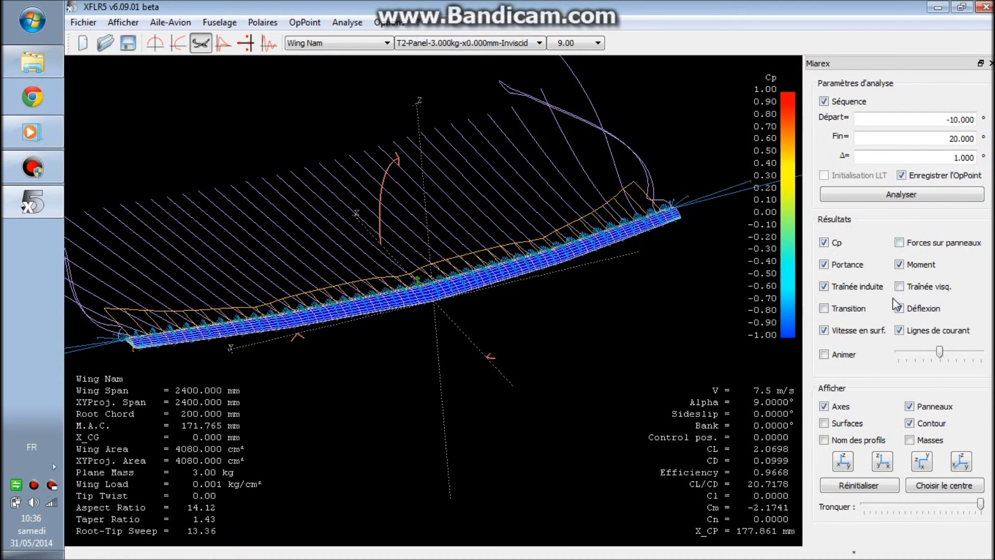
click(824, 330)
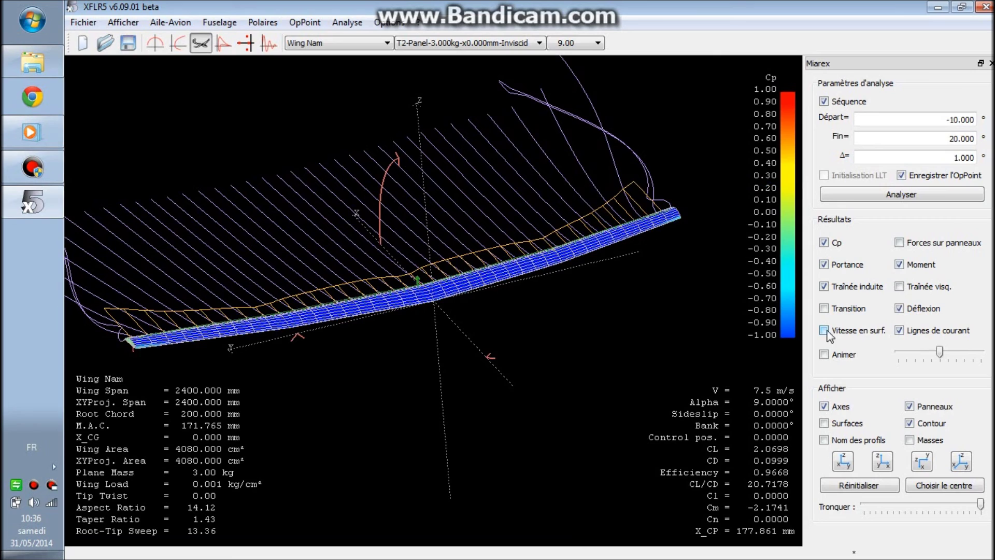
click(899, 331)
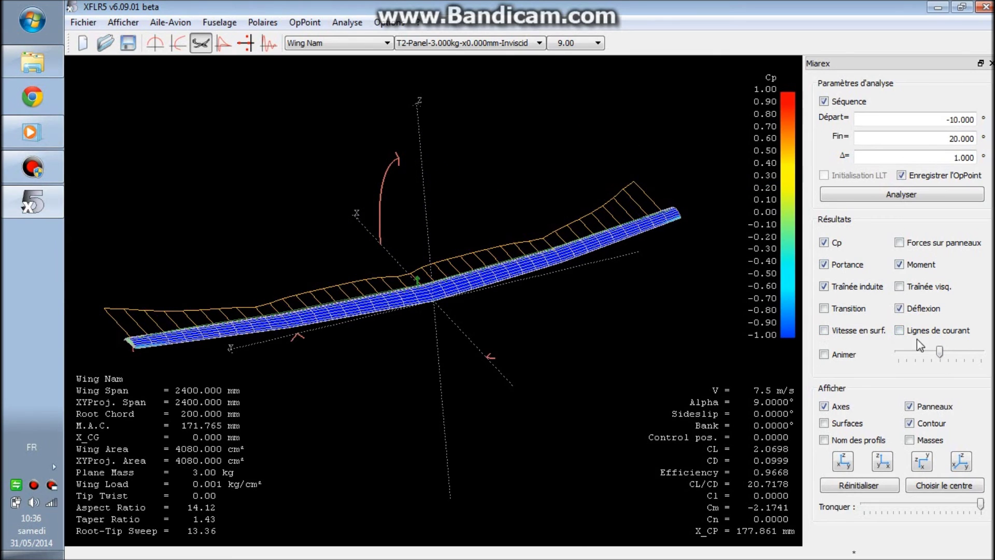
Animate the Cp distribution through the operating points, inspect the wing's underside, and return to the polar graphs.
click(823, 354)
drag(473, 295, 446, 208)
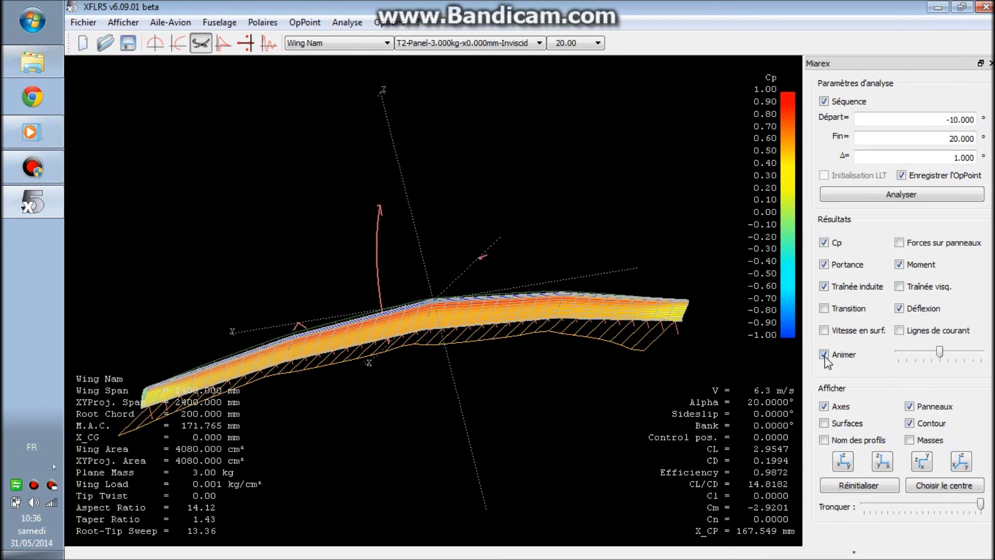
click(178, 43)
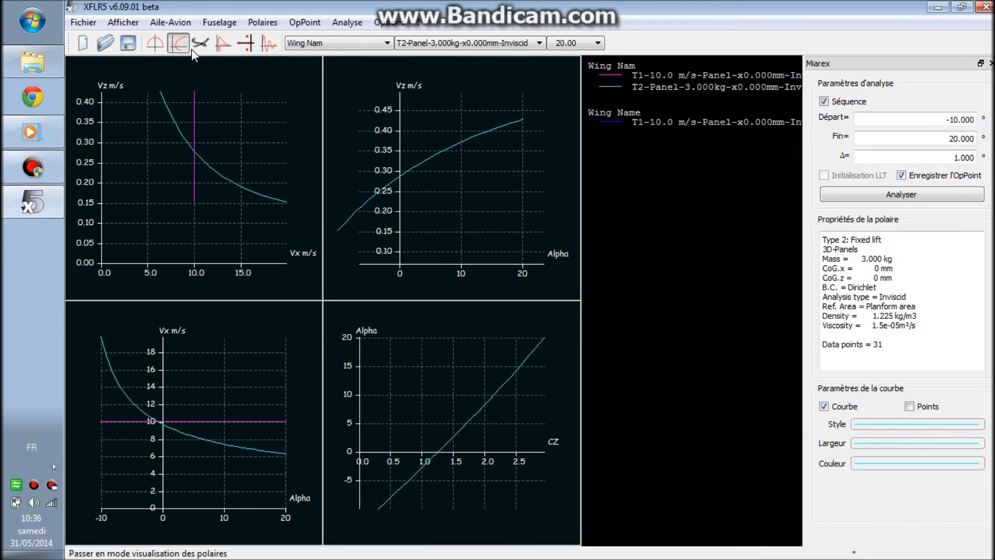